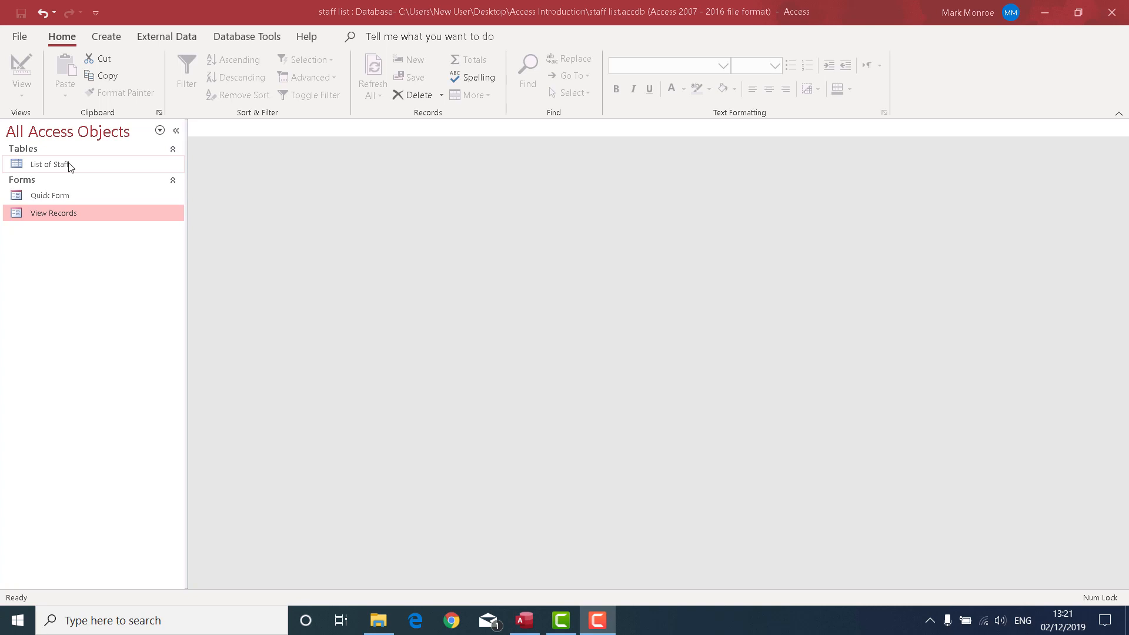
Open the List of Staff table and append "ny" to the first name in the record with CustID 3
double_click(62, 163)
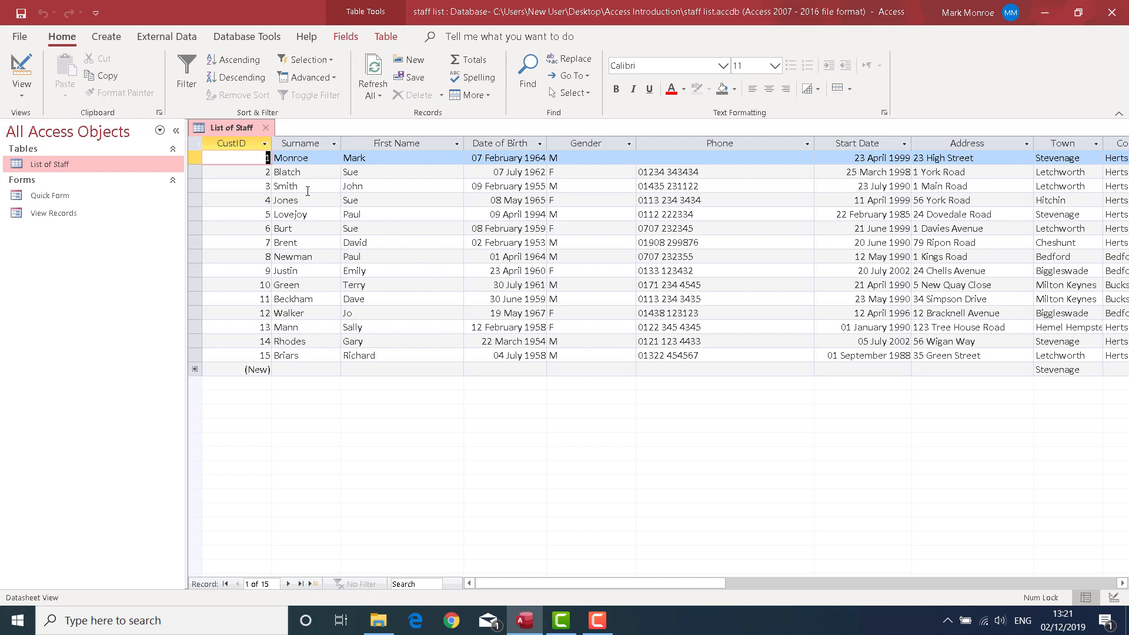
left_click(372, 187)
type("ny")
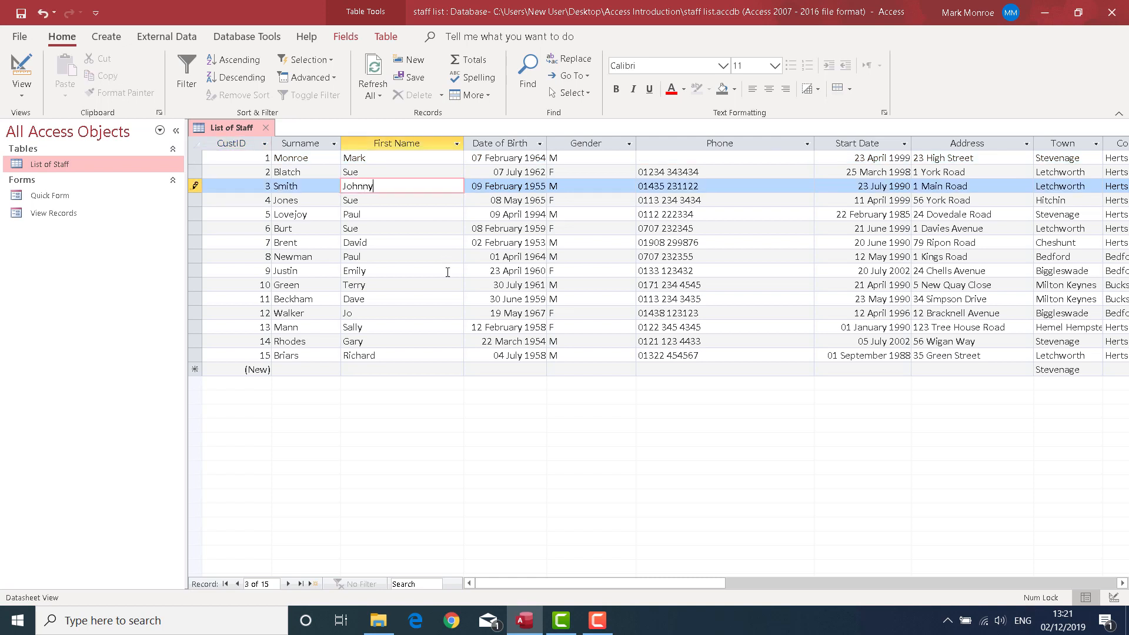
key("Tab")
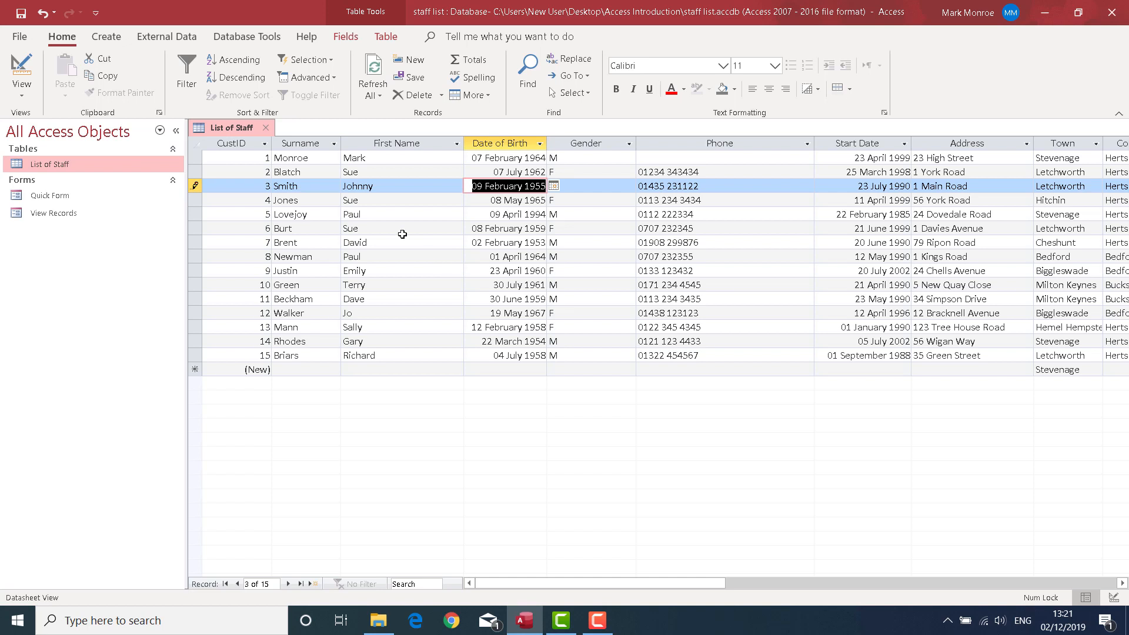
Start deleting the record with CustID 9 from the staff table, but decline the deletion
left_click(306, 270)
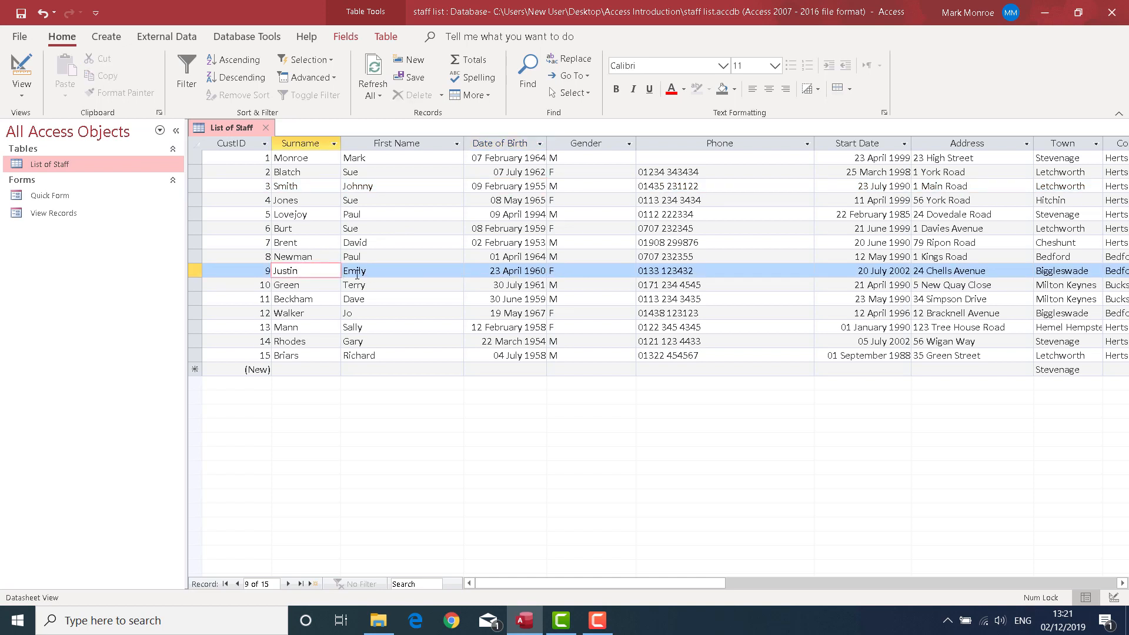
left_click(194, 271)
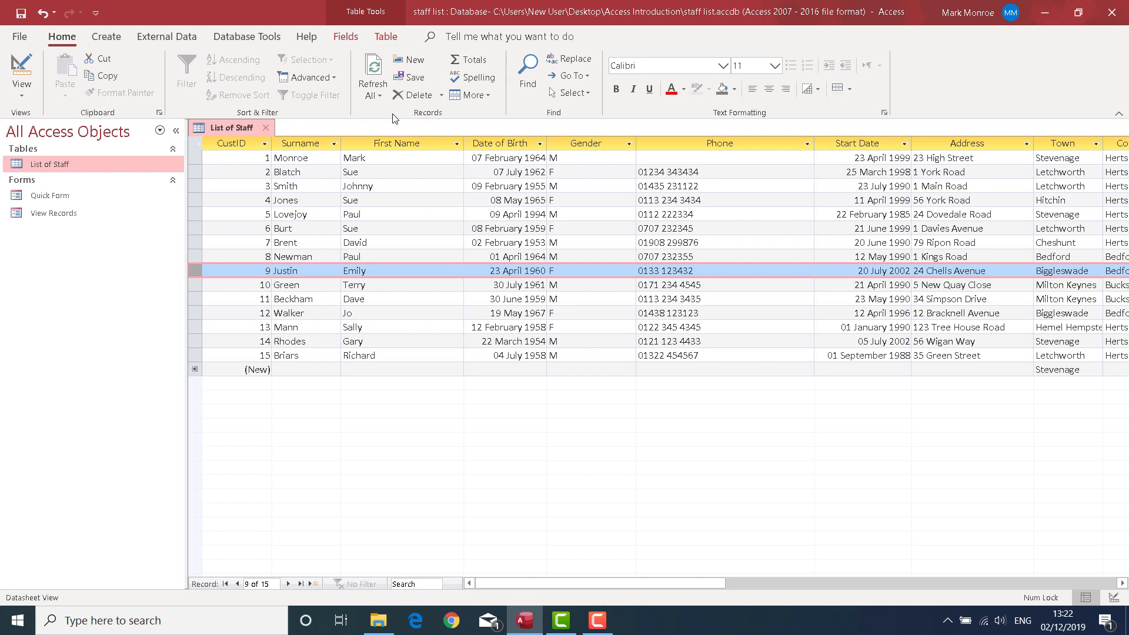
left_click(442, 97)
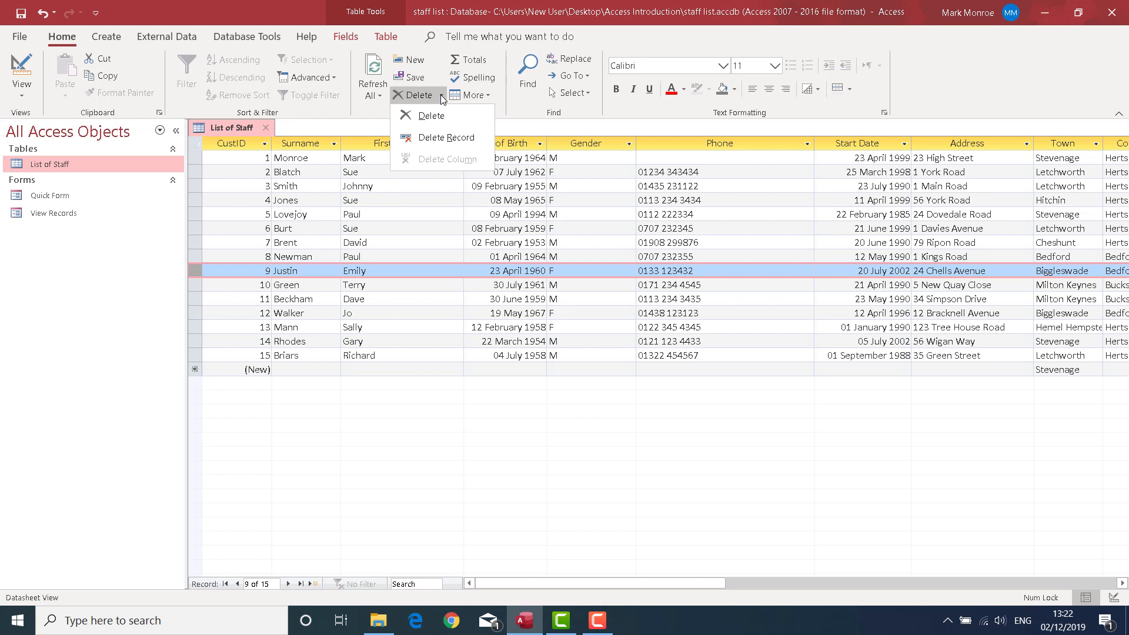
left_click(451, 139)
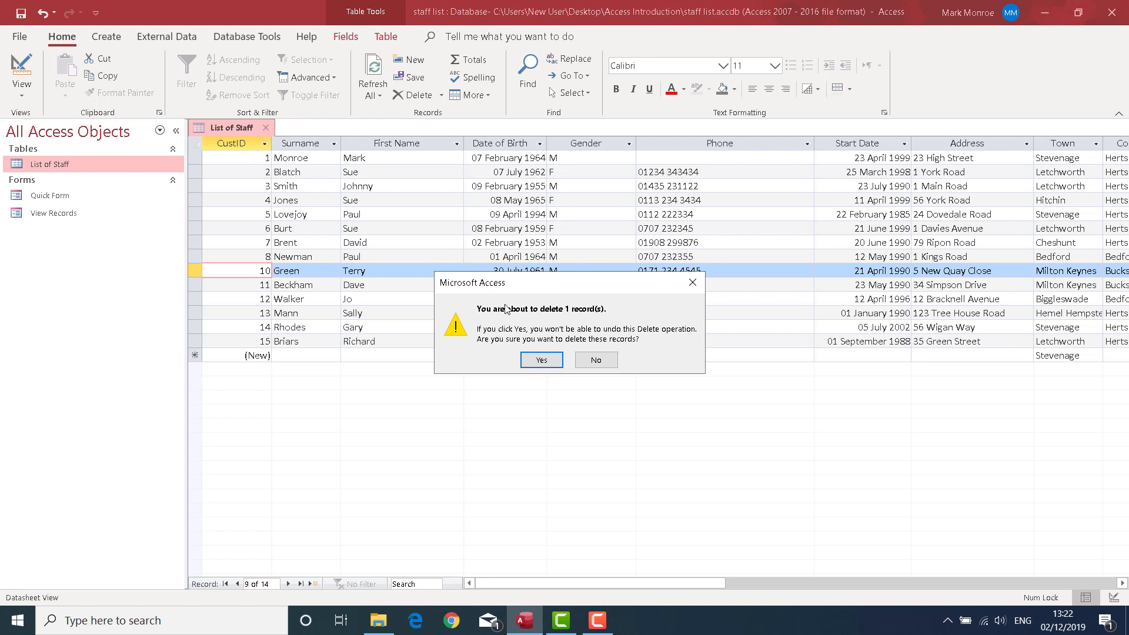
left_click(595, 359)
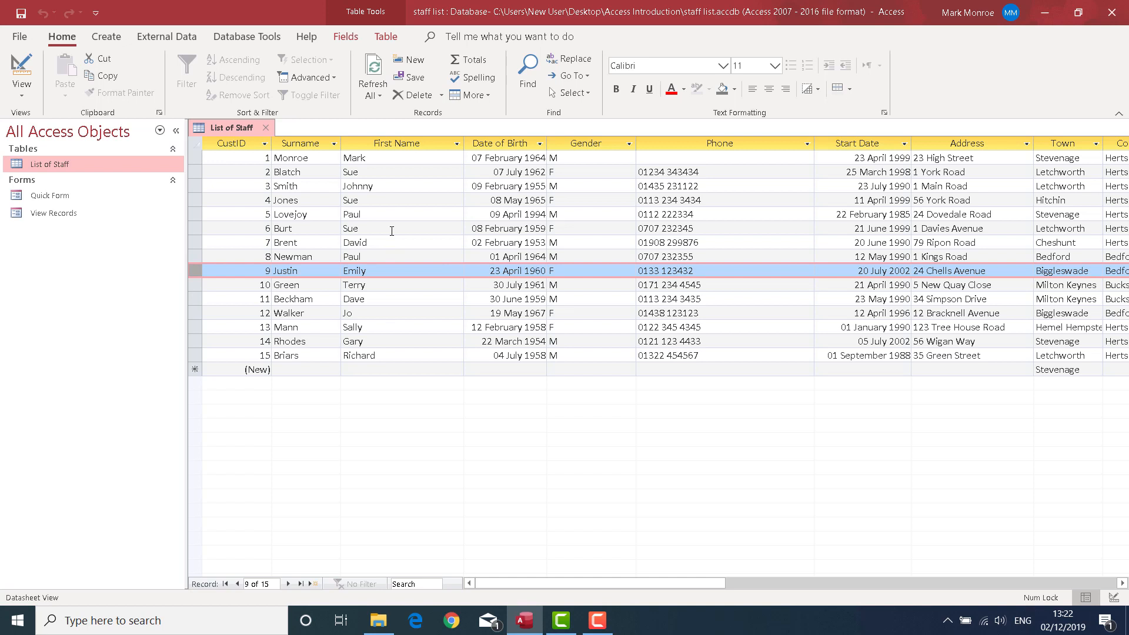
Close the staff table, open the View Records form and go to the fourth record
left_click(266, 128)
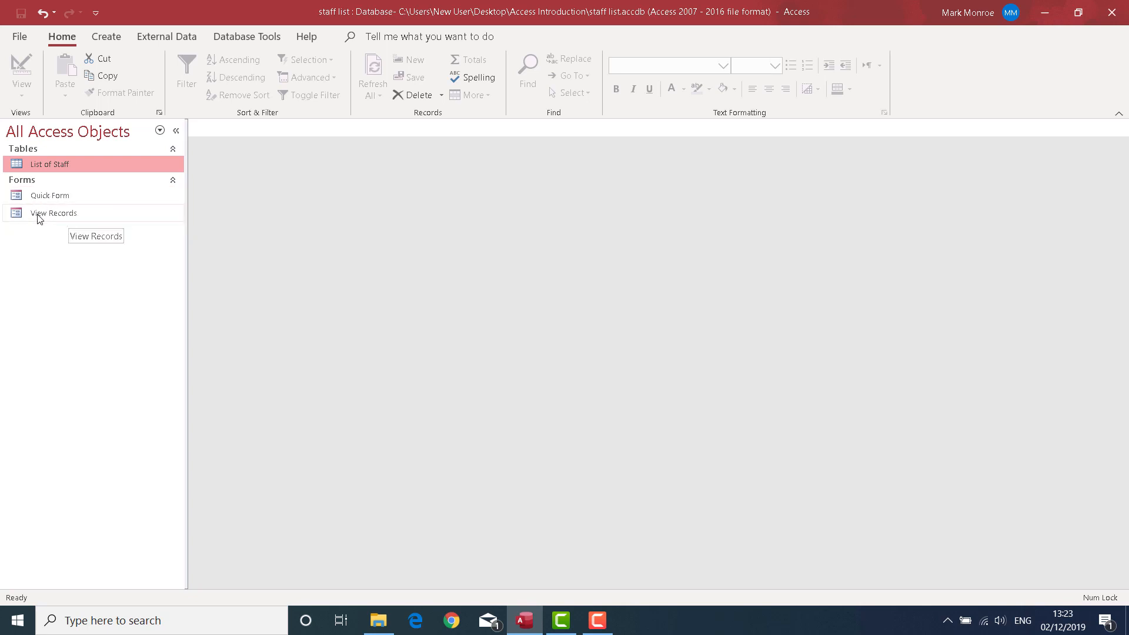
double_click(57, 213)
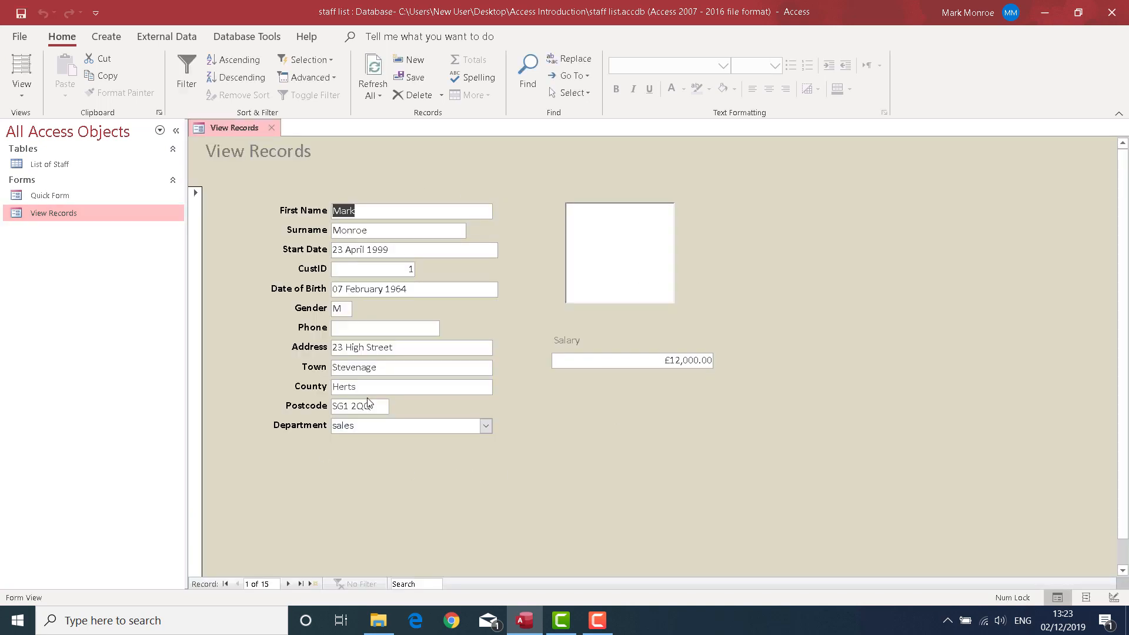
left_click(288, 584)
left_click(288, 584)
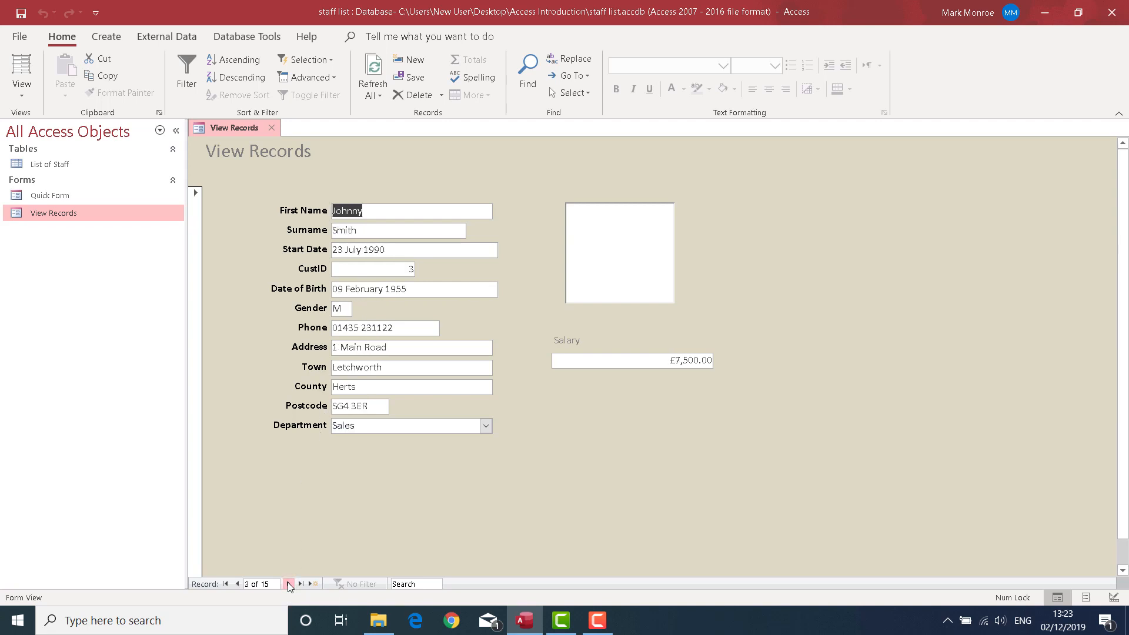
left_click(288, 584)
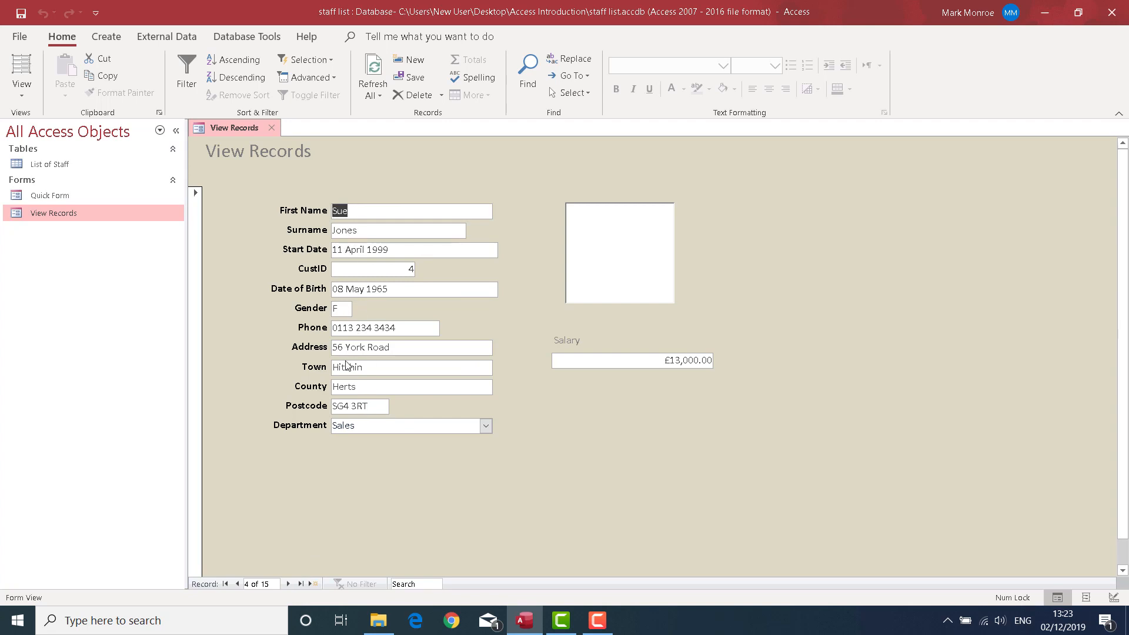
Replace the phone number in the fourth record with a new phone number
left_click(398, 330)
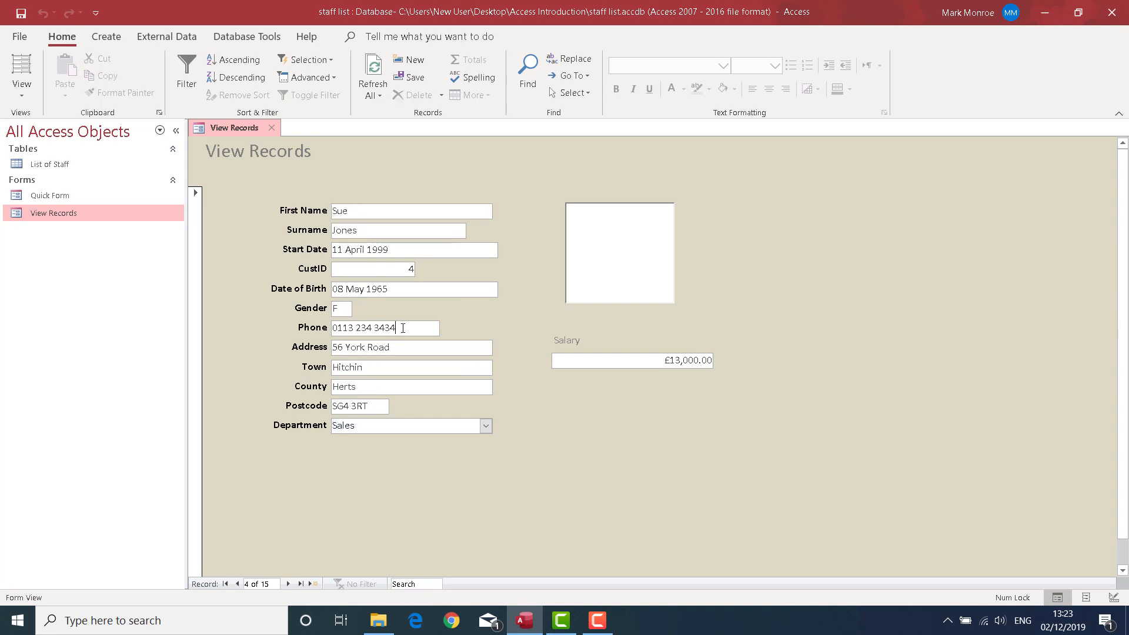
left_click_drag(404, 327, 315, 320)
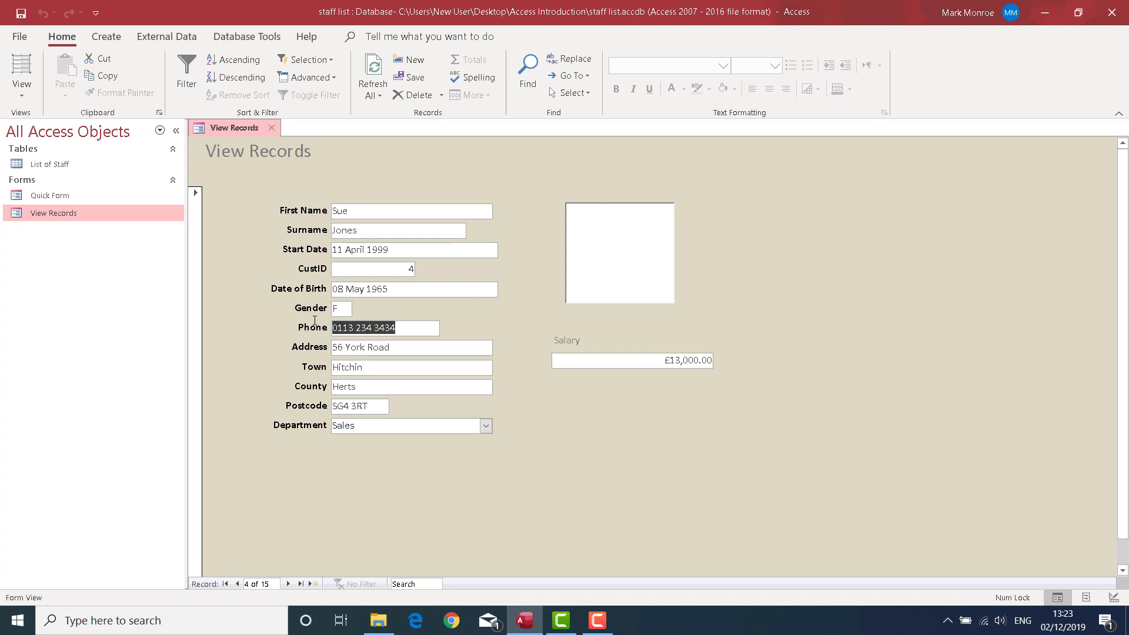
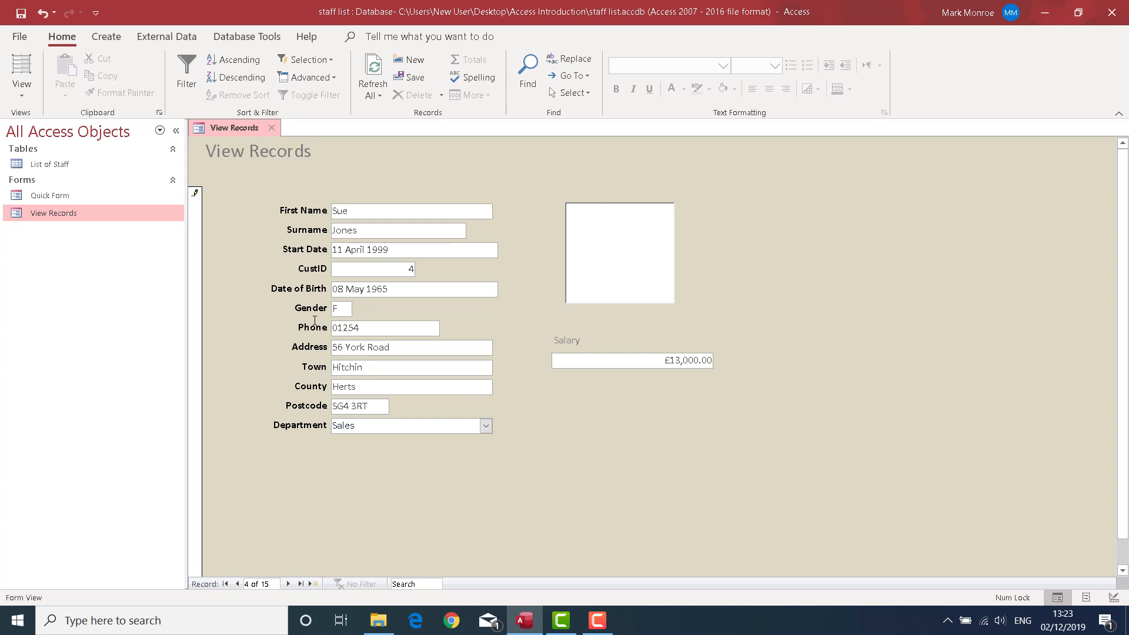
key("Tab")
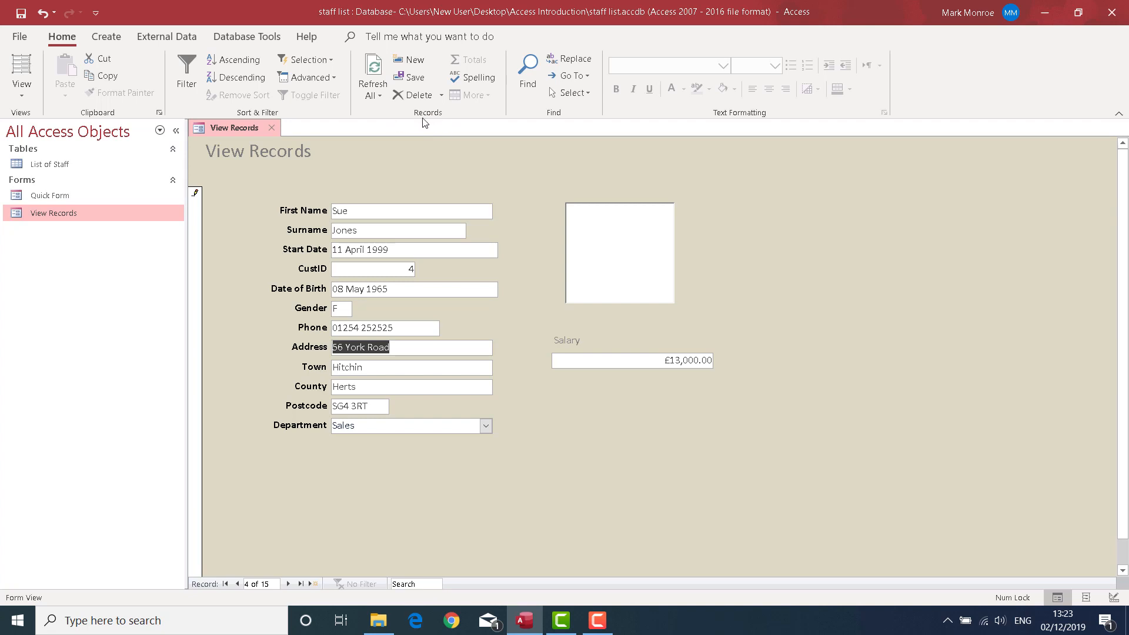
left_click(442, 96)
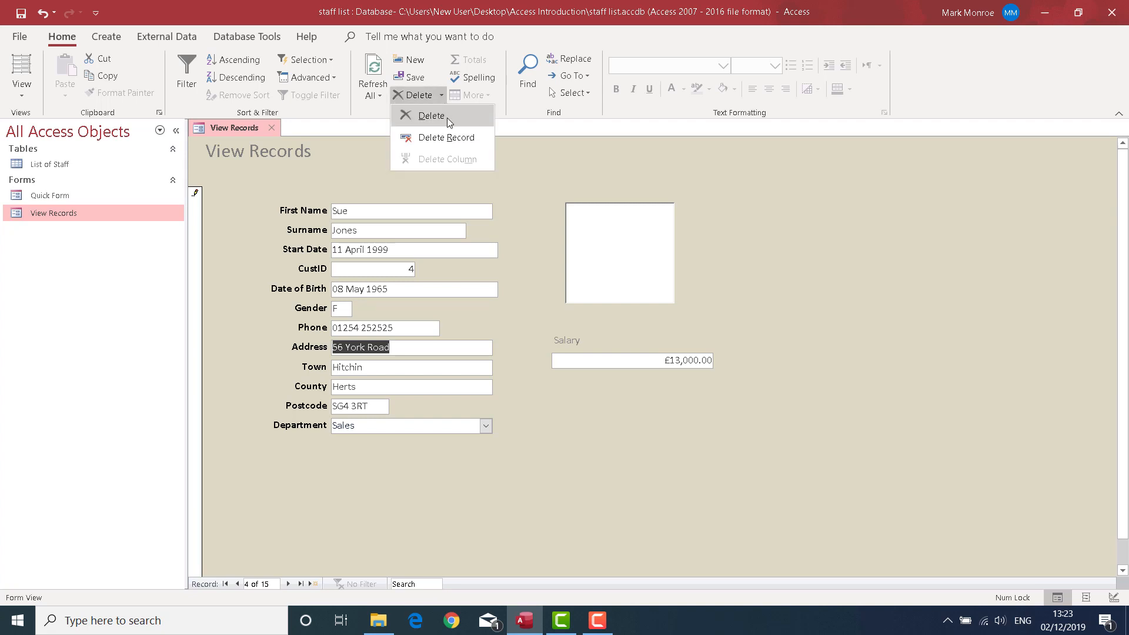
left_click(546, 167)
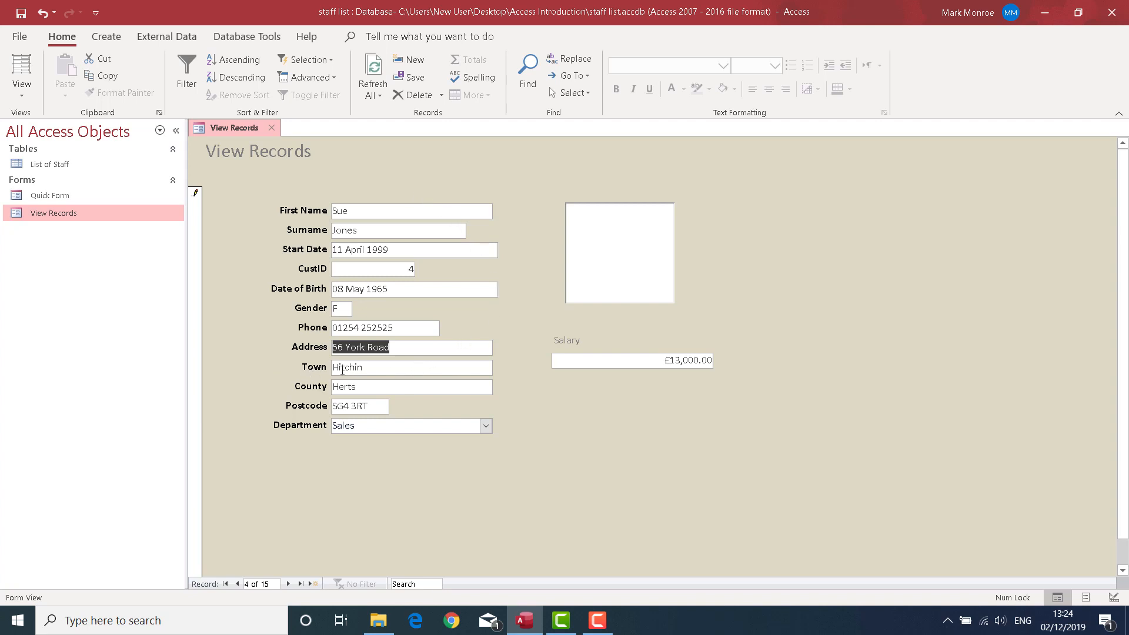
Sort the form's records by Town in ascending order and browse forward to the sixth record
left_click(383, 369)
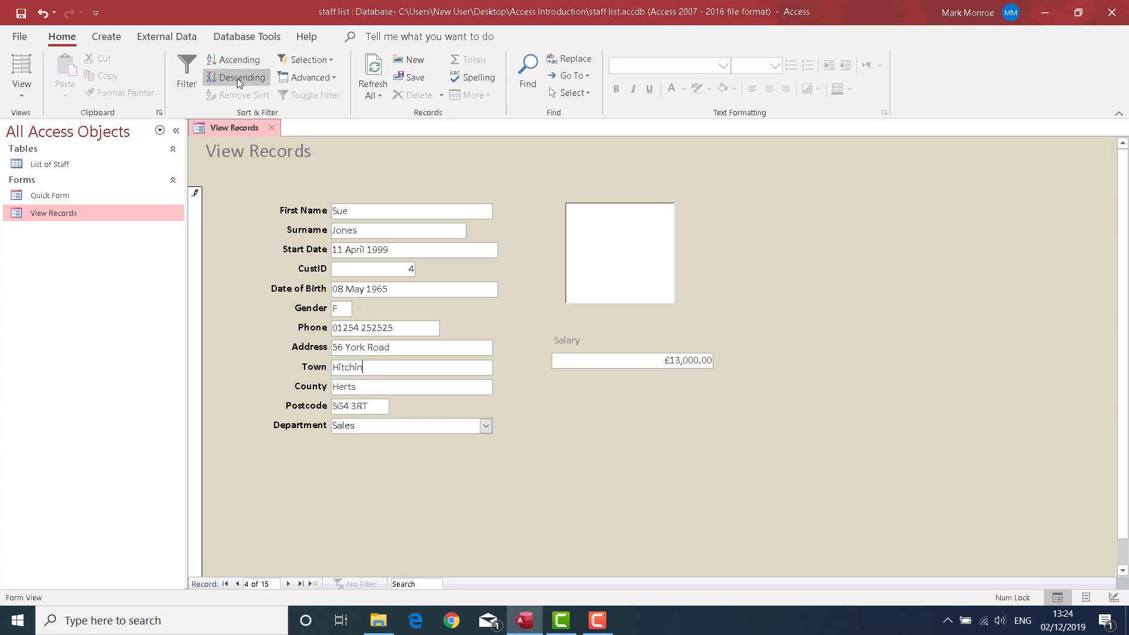
left_click(235, 60)
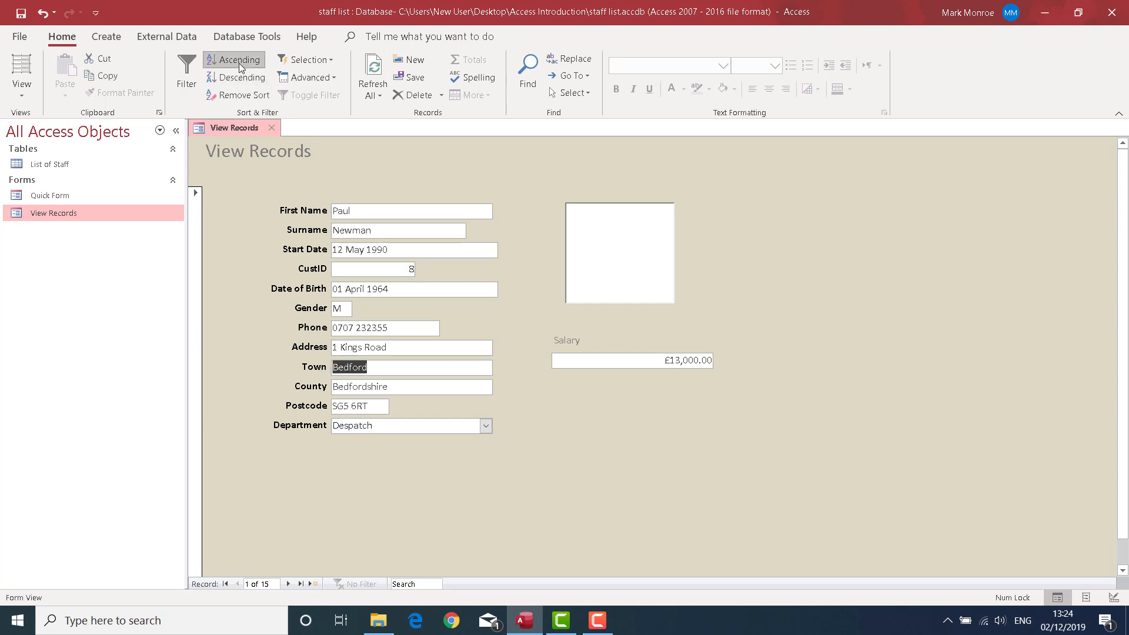
left_click(288, 584)
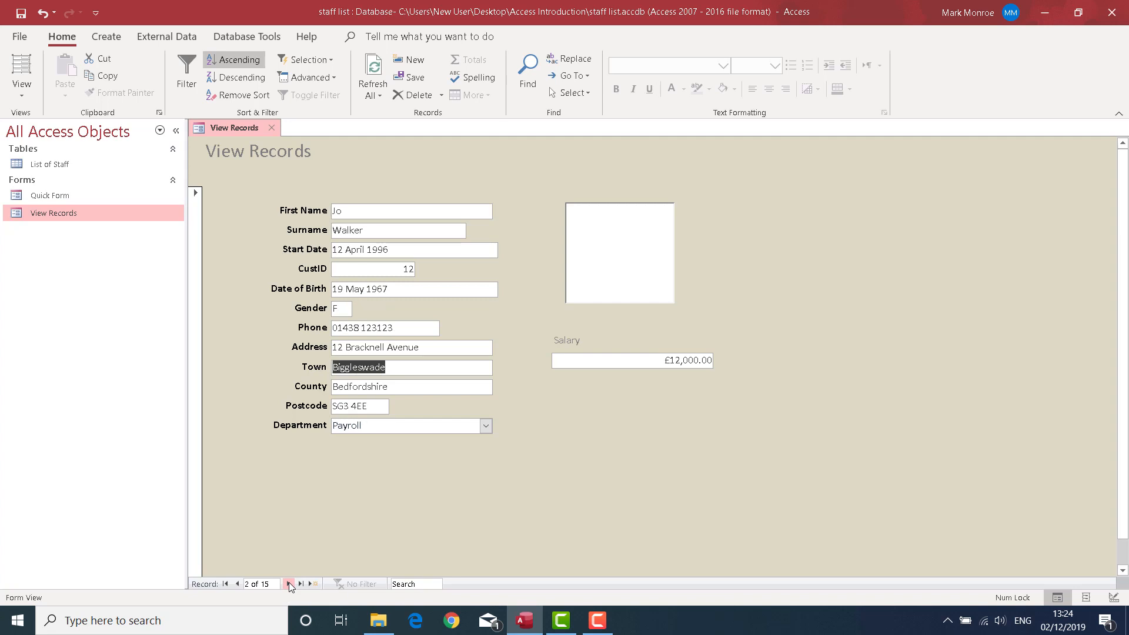
left_click(288, 584)
left_click(288, 585)
left_click(288, 585)
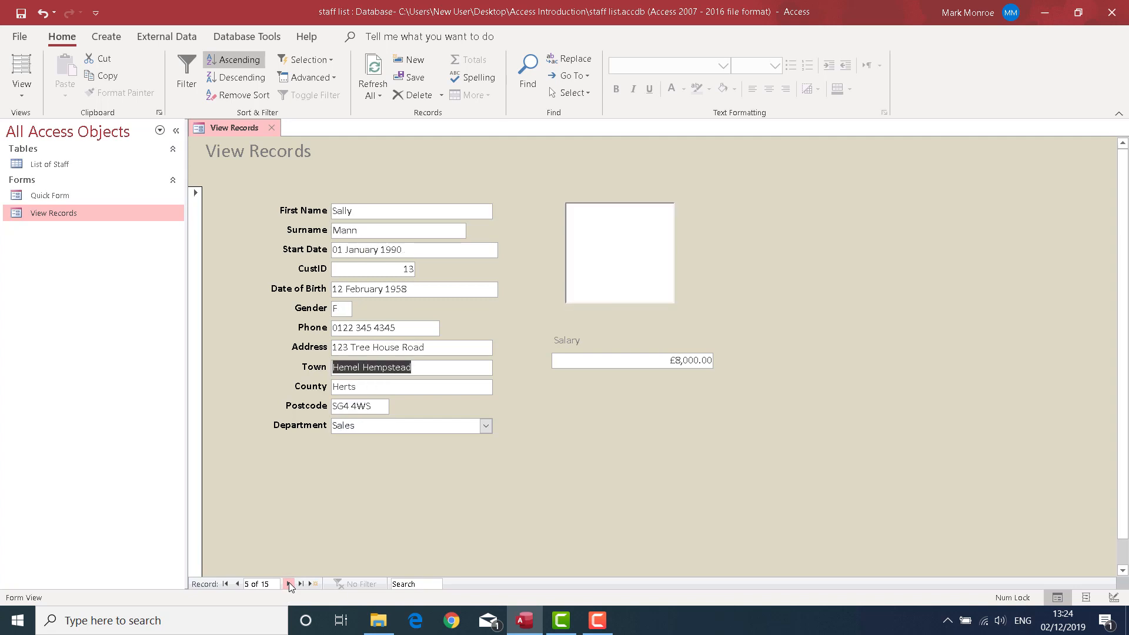
left_click(288, 584)
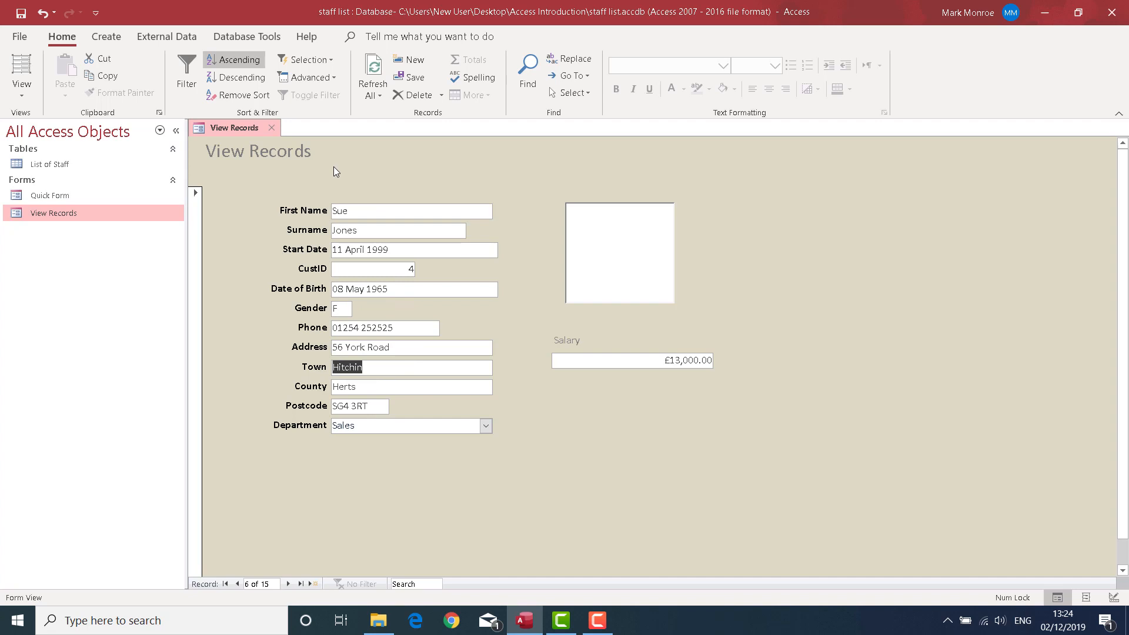
Open the List of Staff table and sort it by First Name in ascending order
double_click(71, 163)
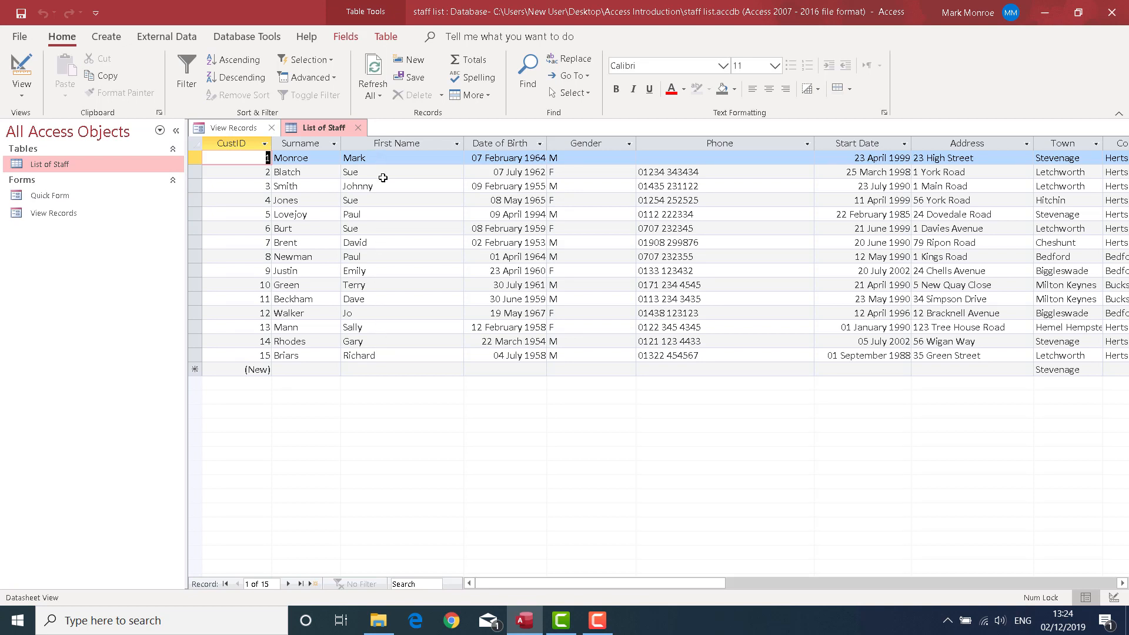
left_click(382, 176)
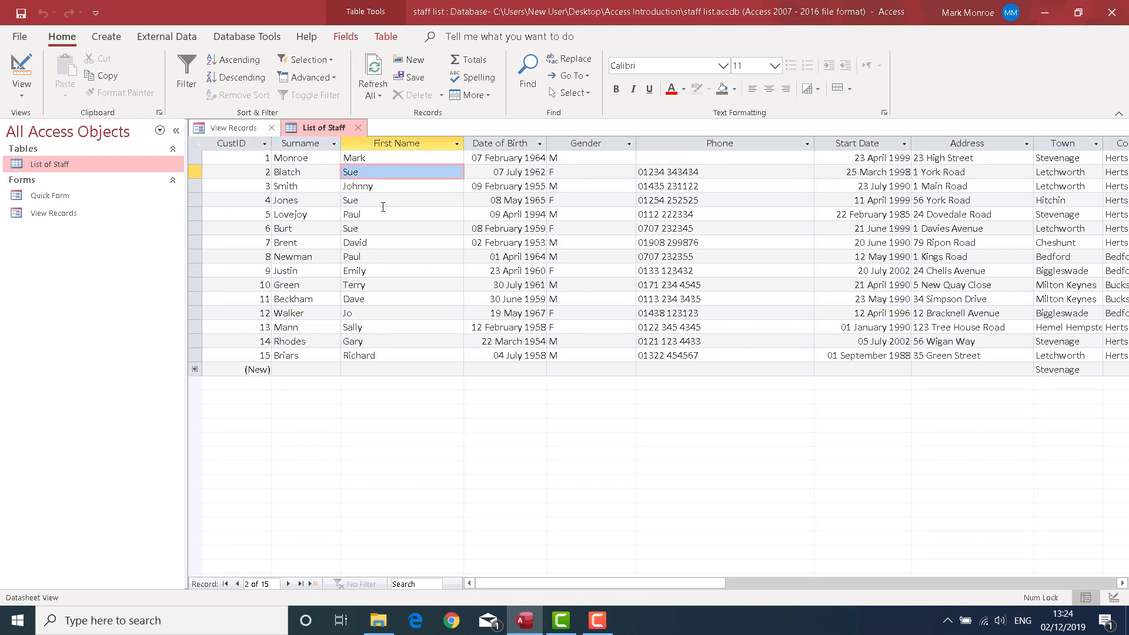
left_click(228, 61)
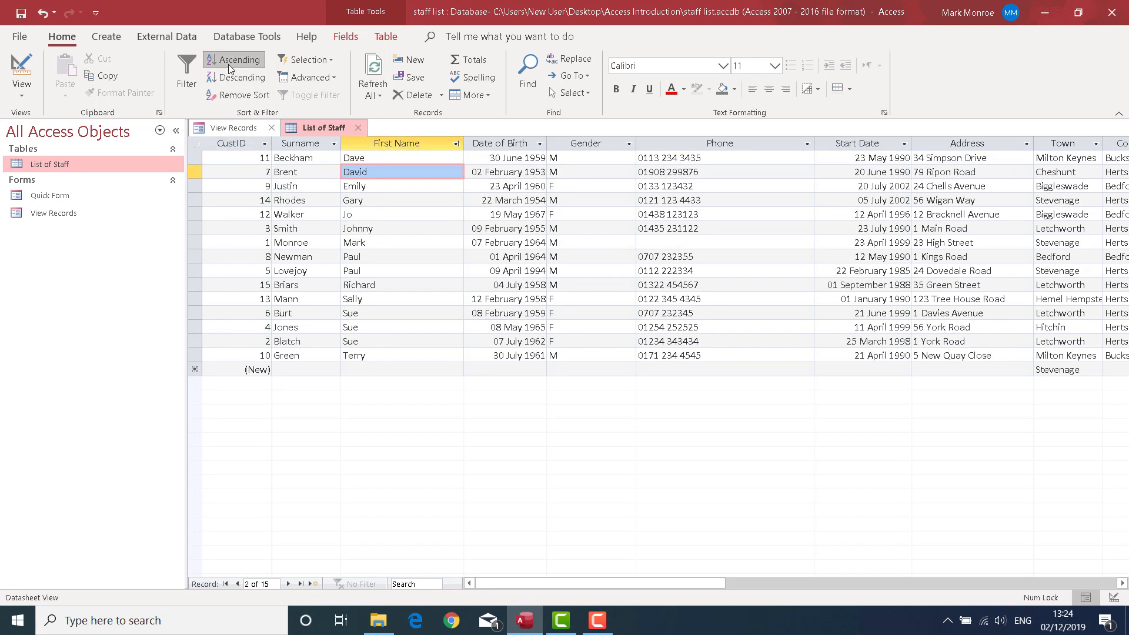
Sort the staff table in ascending order by Surname, followed by an ascending sort on CustID
left_click(312, 230)
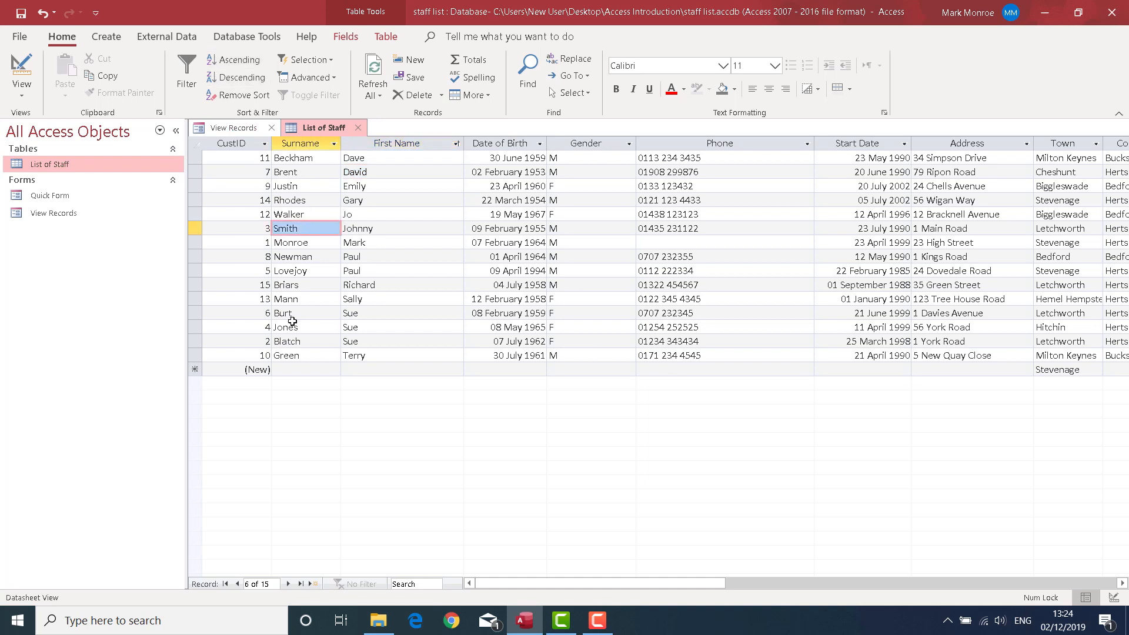
left_click(237, 62)
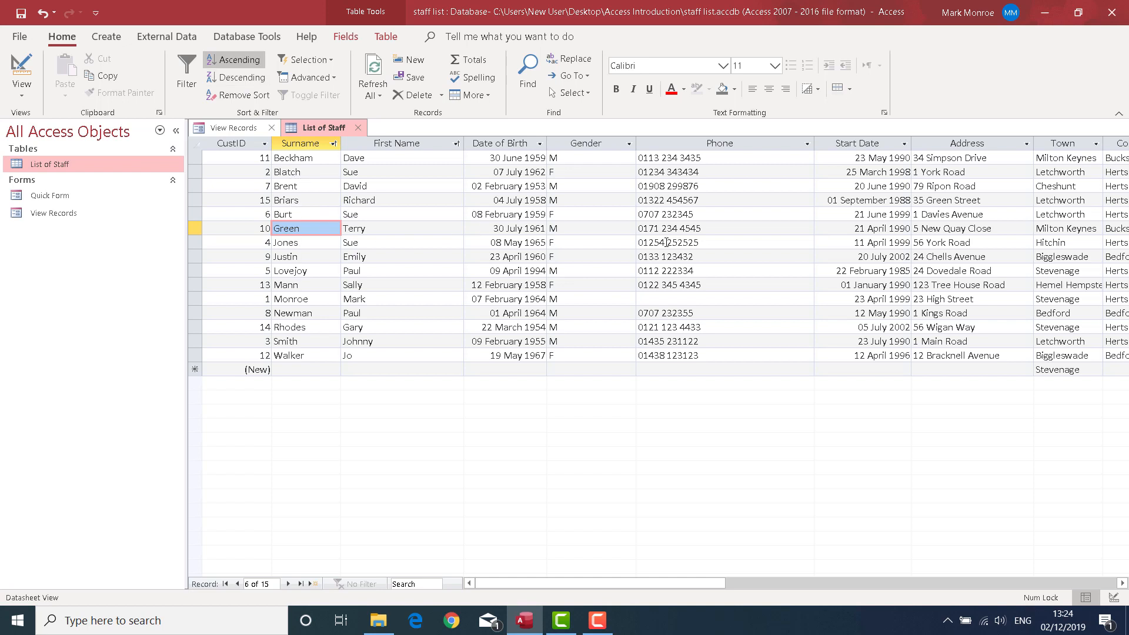
left_click(255, 191)
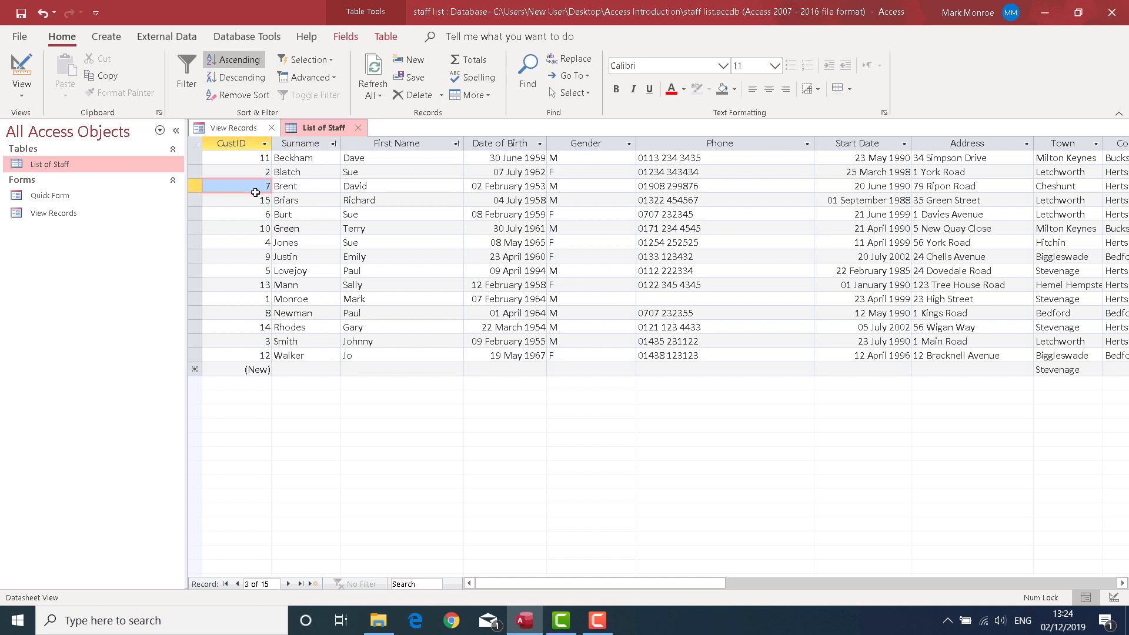
left_click(238, 59)
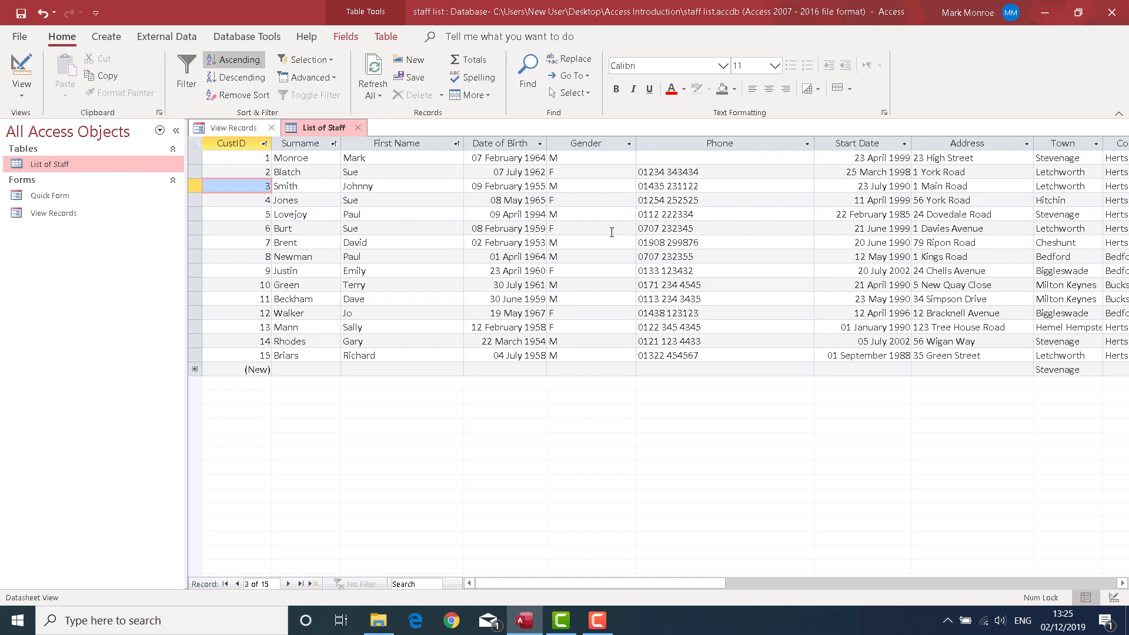
Return to the View Records form and open the Find dialog, placing it clear of the record fields
left_click(254, 128)
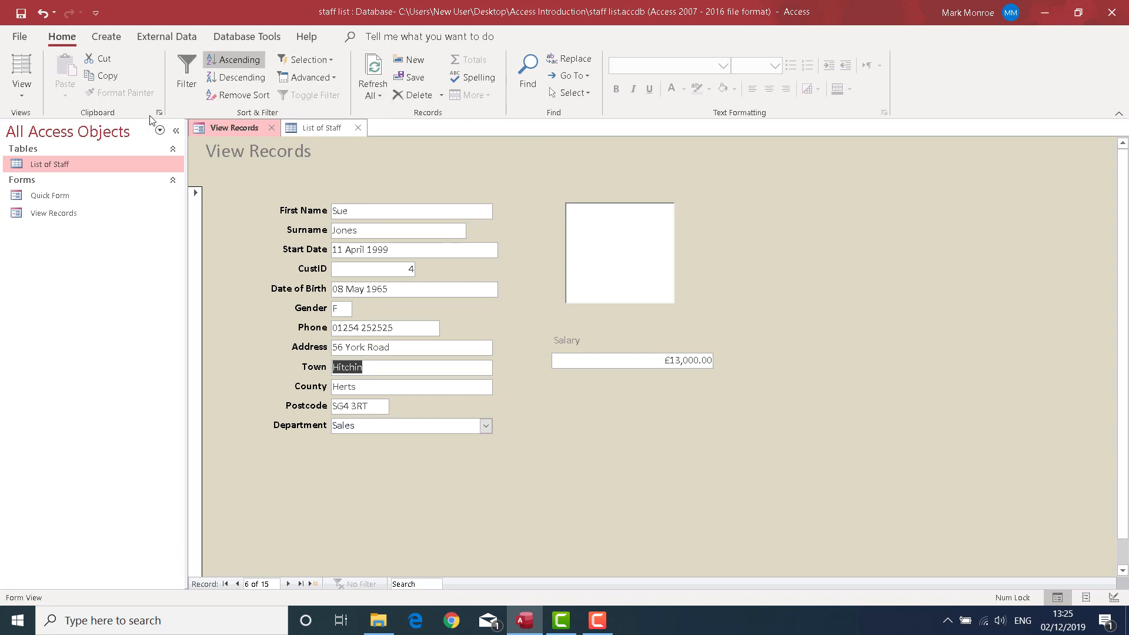
left_click(528, 67)
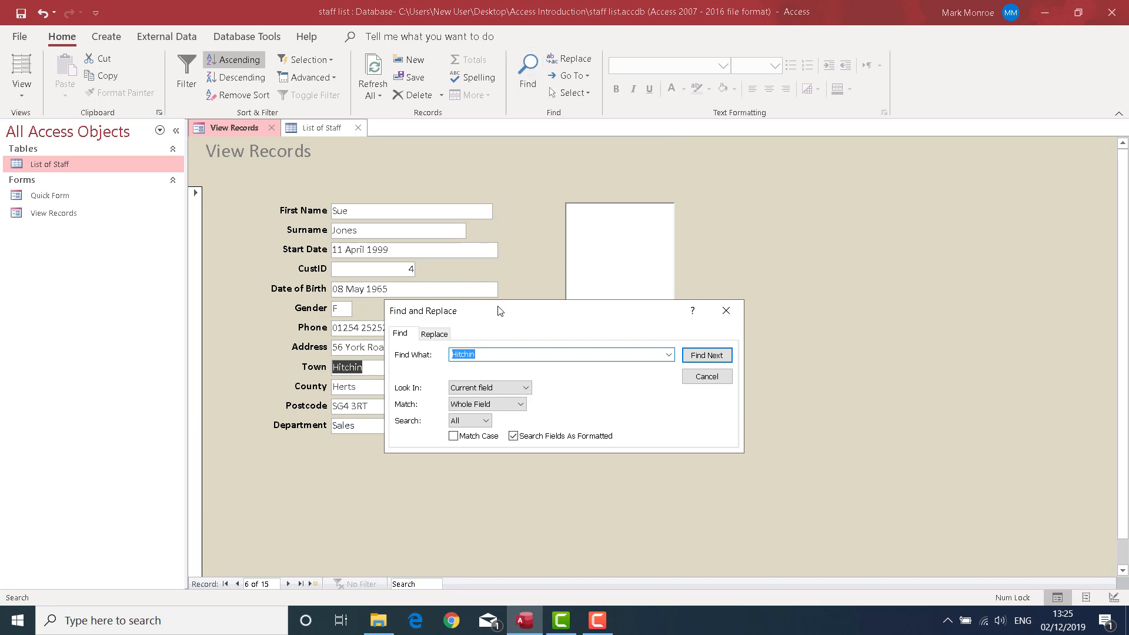
left_click_drag(497, 312, 573, 188)
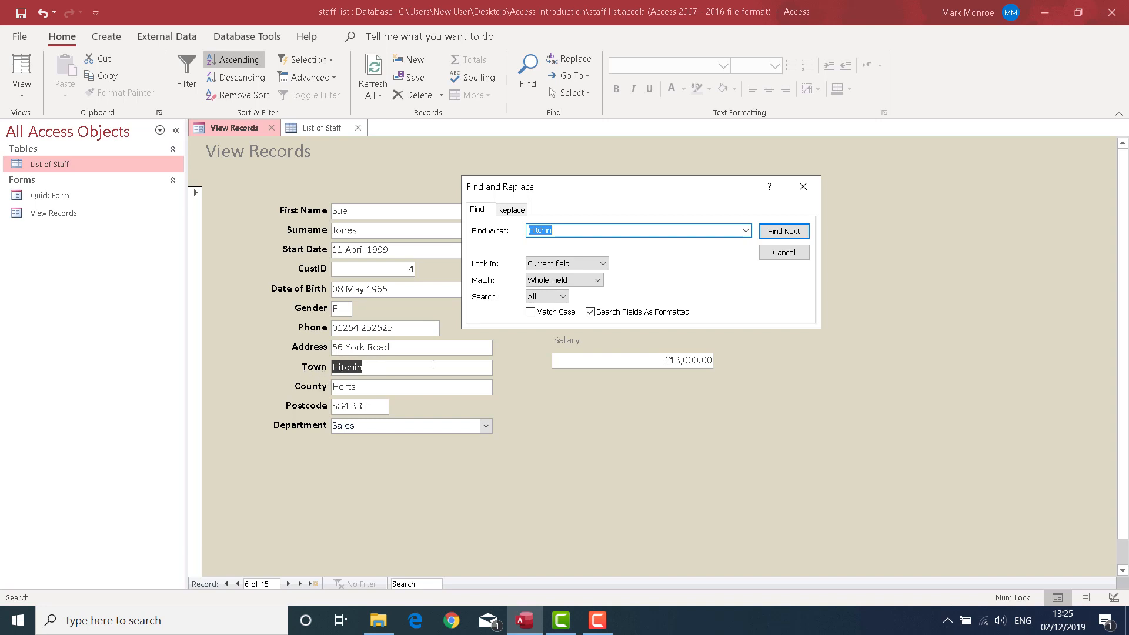
left_click_drag(564, 190, 635, 203)
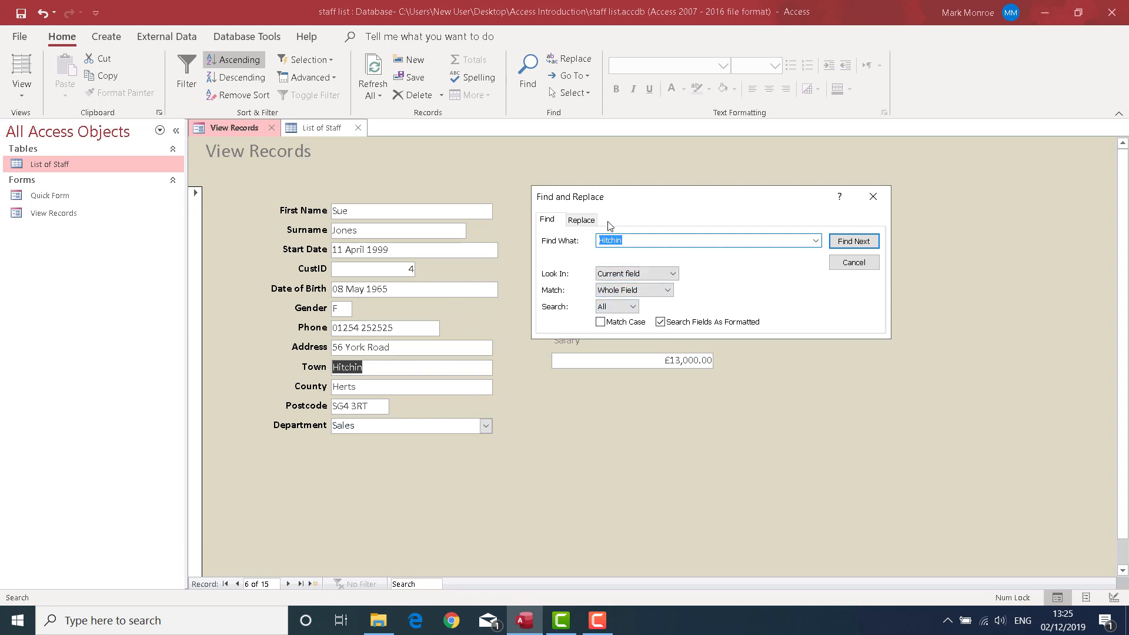
Make First Name the current field to search and enter the staff member's first name as the search text
left_click(403, 216)
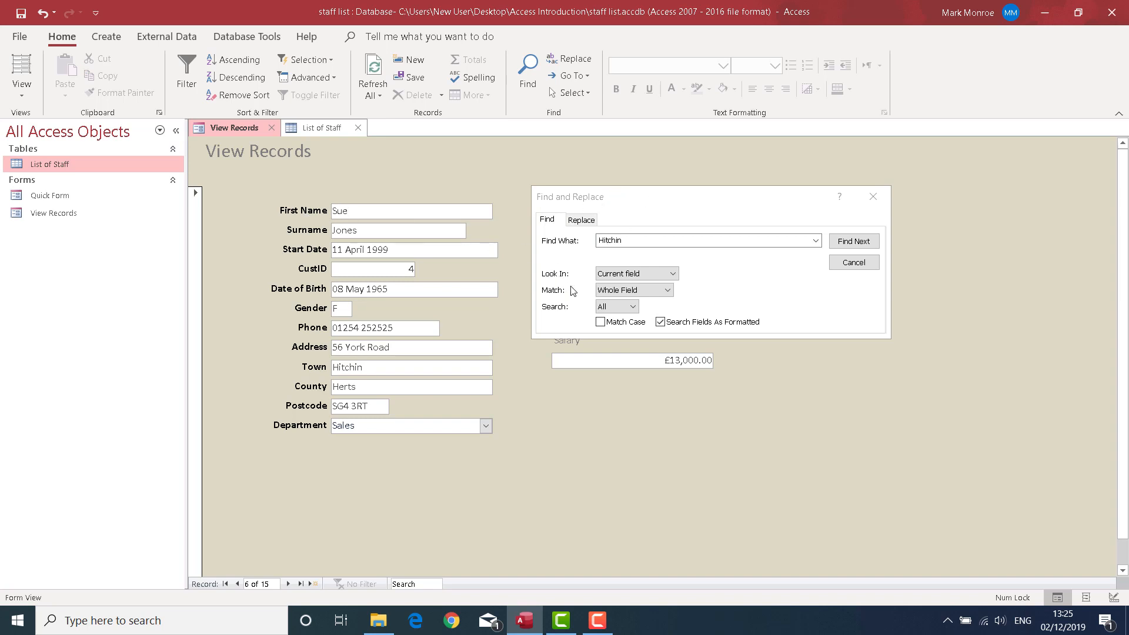
left_click(590, 245)
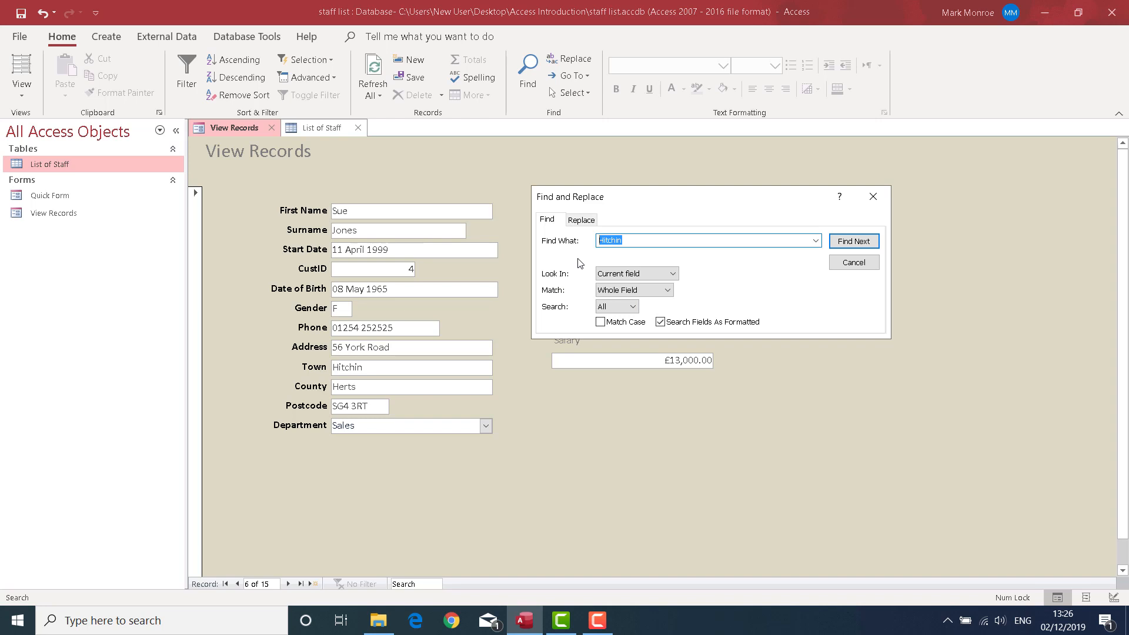
type("mark")
Try the Any Part of Field match option, restore Whole Field, and leave the search direction set to All
left_click(667, 289)
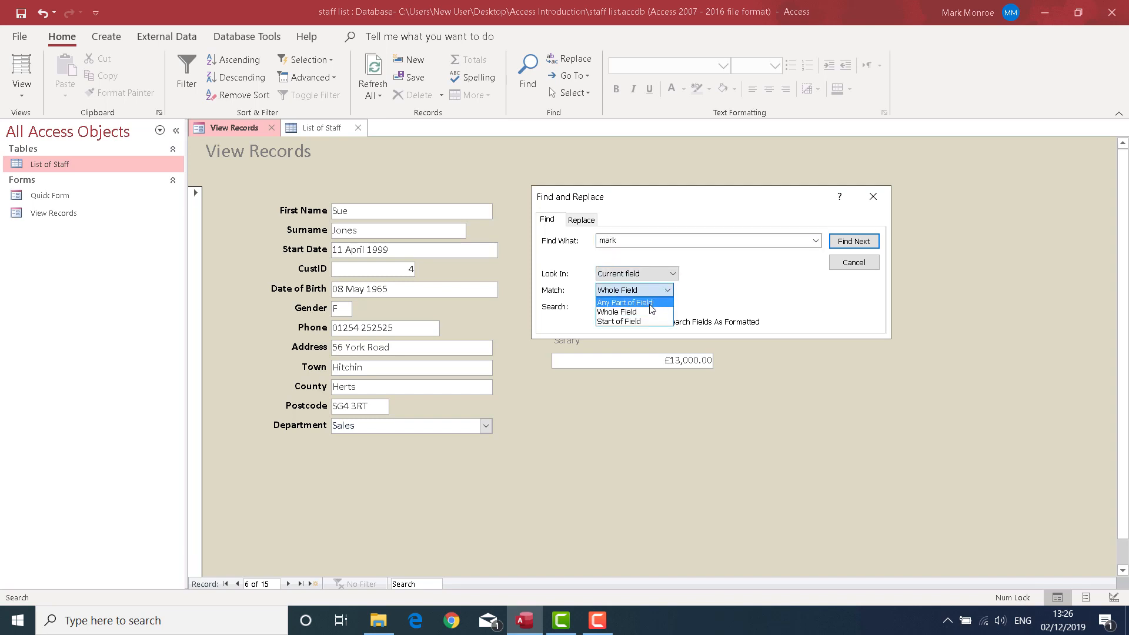
left_click(650, 304)
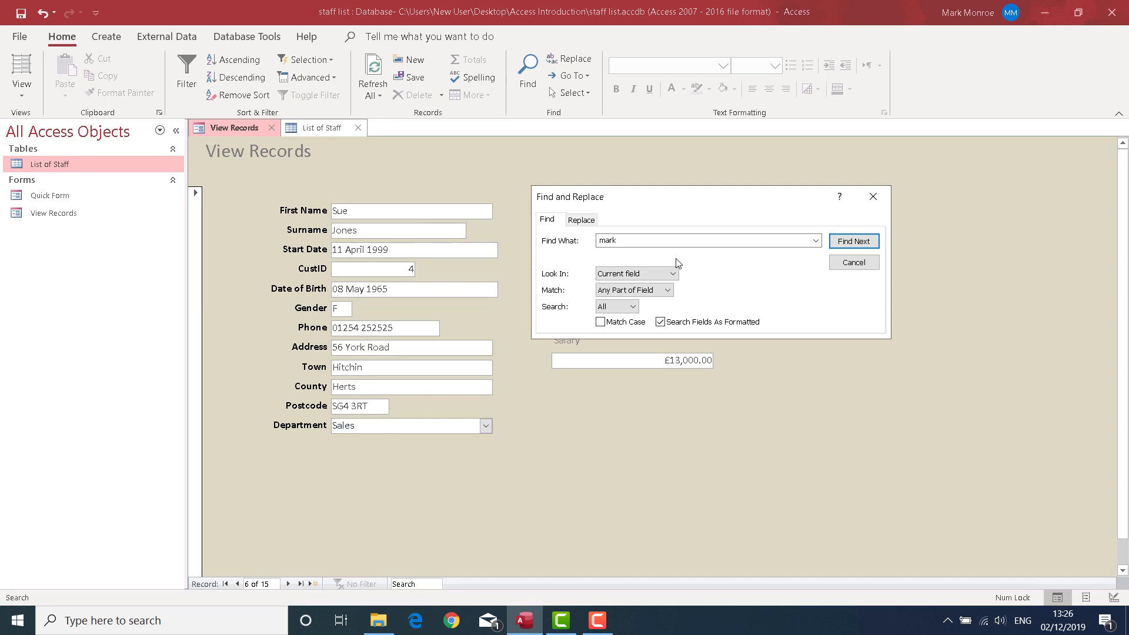
left_click(667, 290)
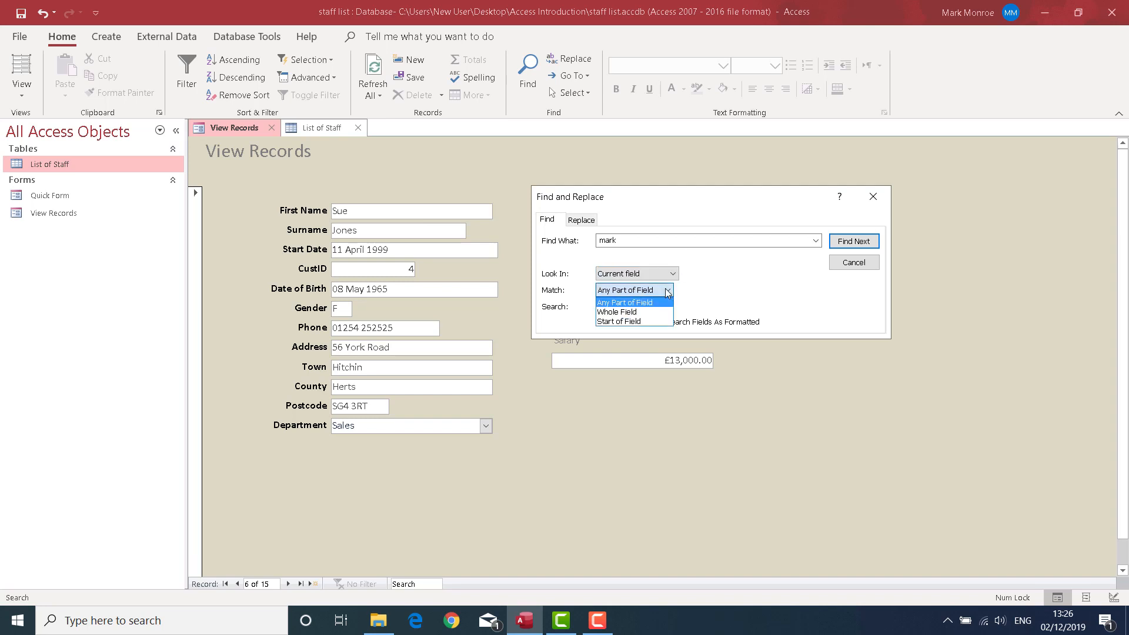
left_click(636, 312)
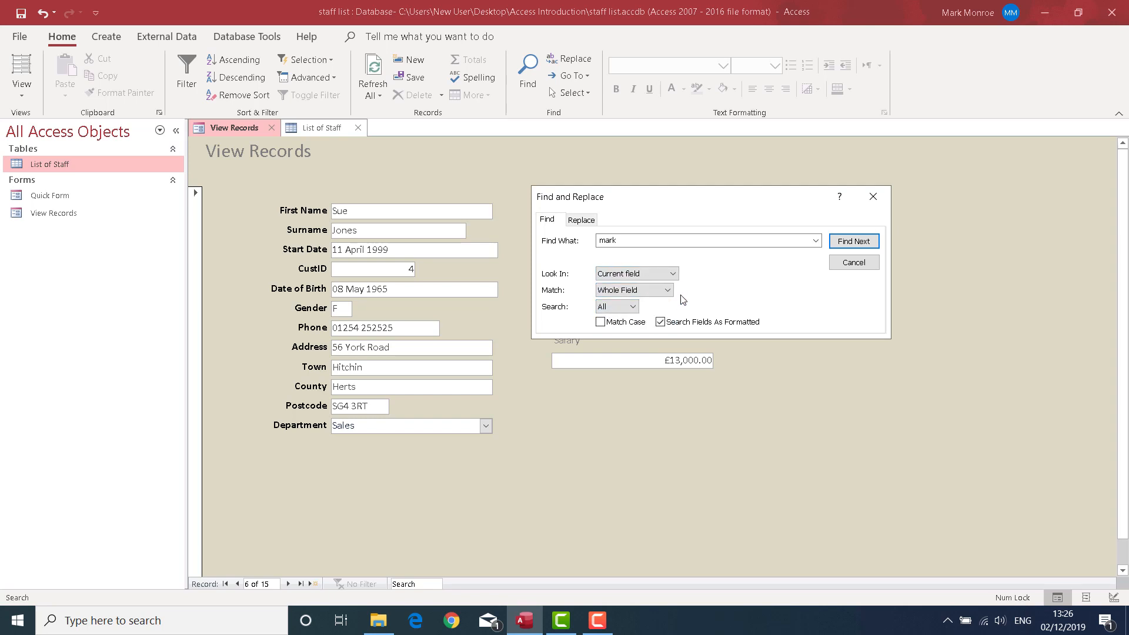
left_click(633, 309)
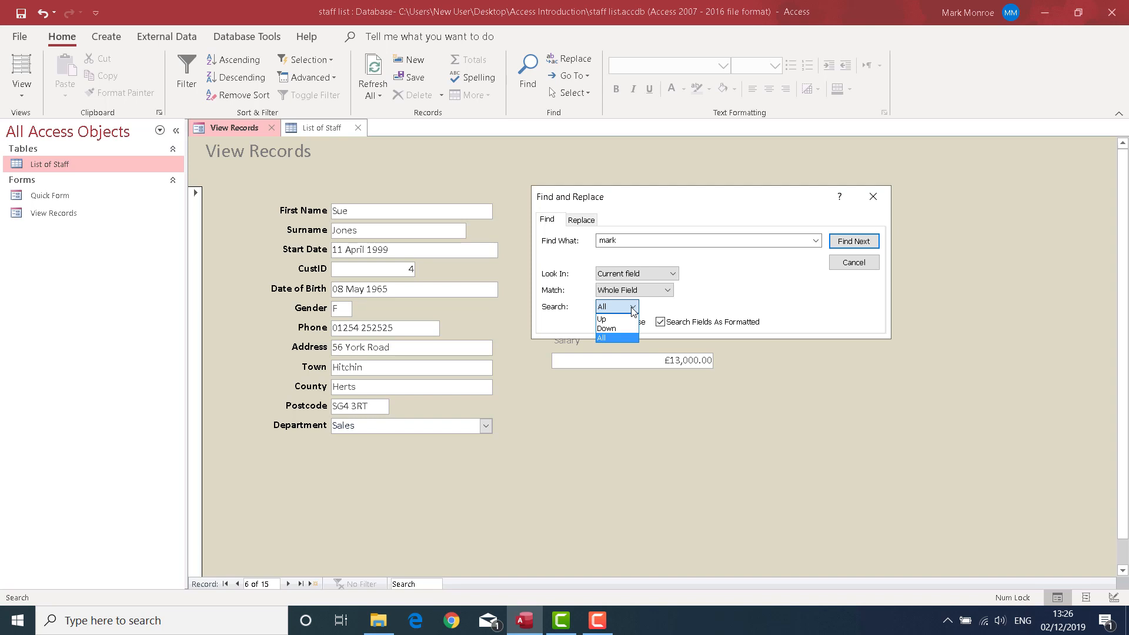
left_click(633, 310)
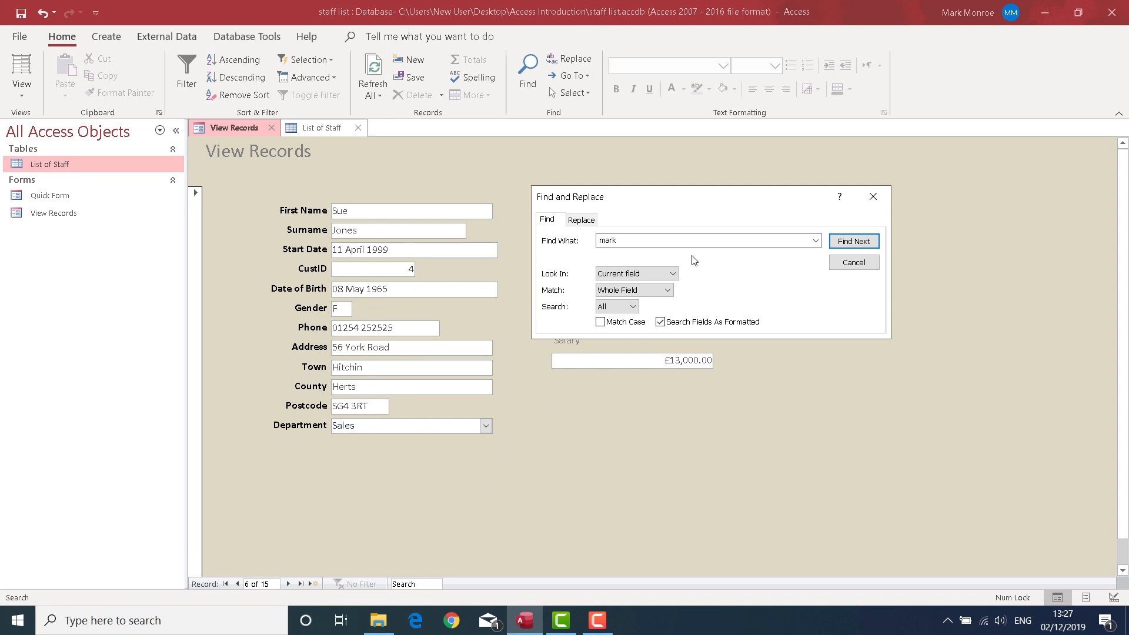
left_click(627, 310)
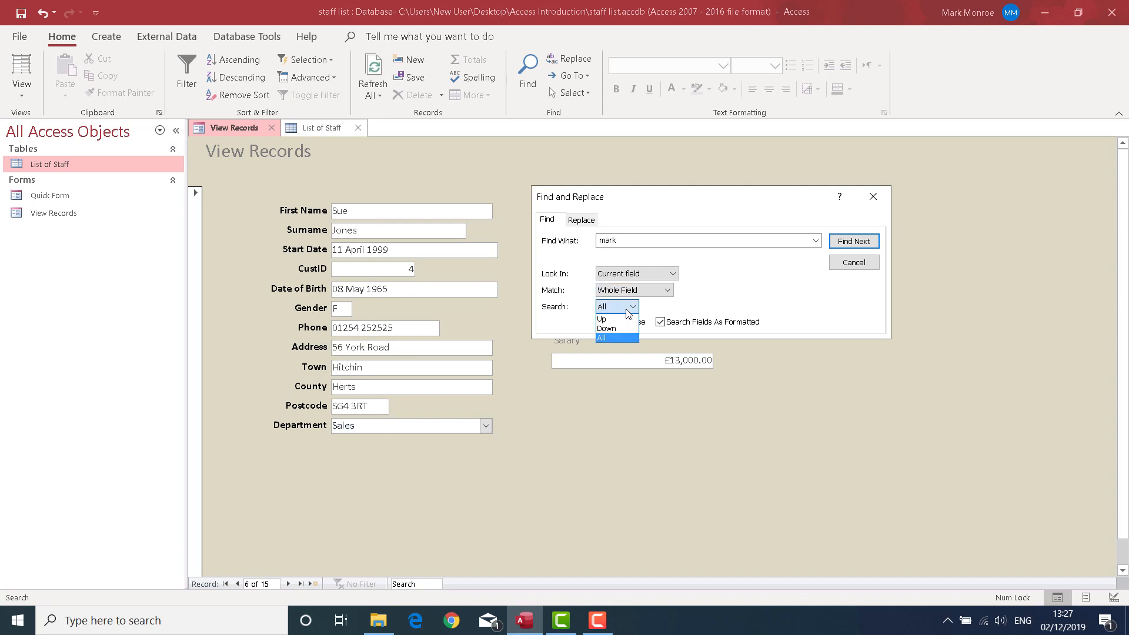
left_click(622, 329)
left_click(609, 337)
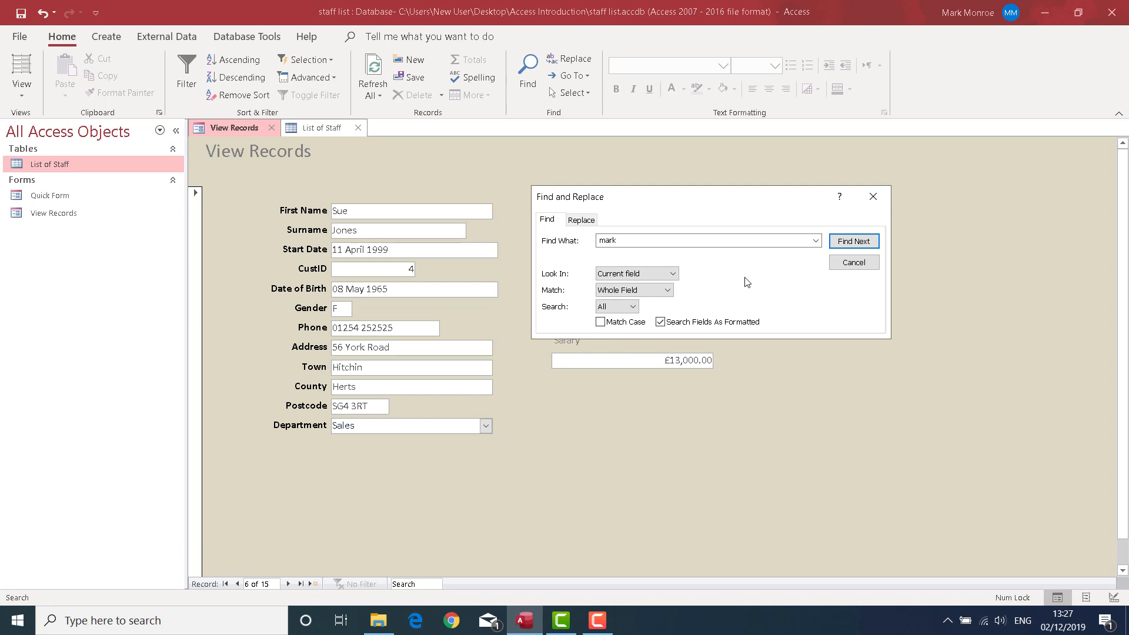
Search the First Name field for the entered name, repeat the search for further matches, and close the Find dialog
left_click(850, 242)
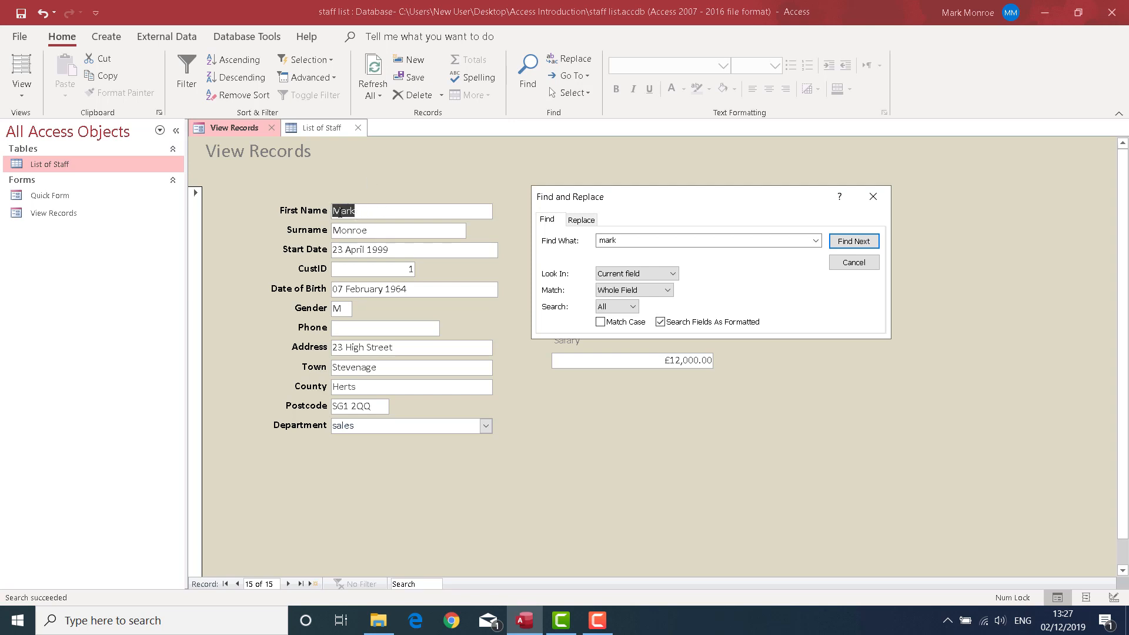
left_click(860, 244)
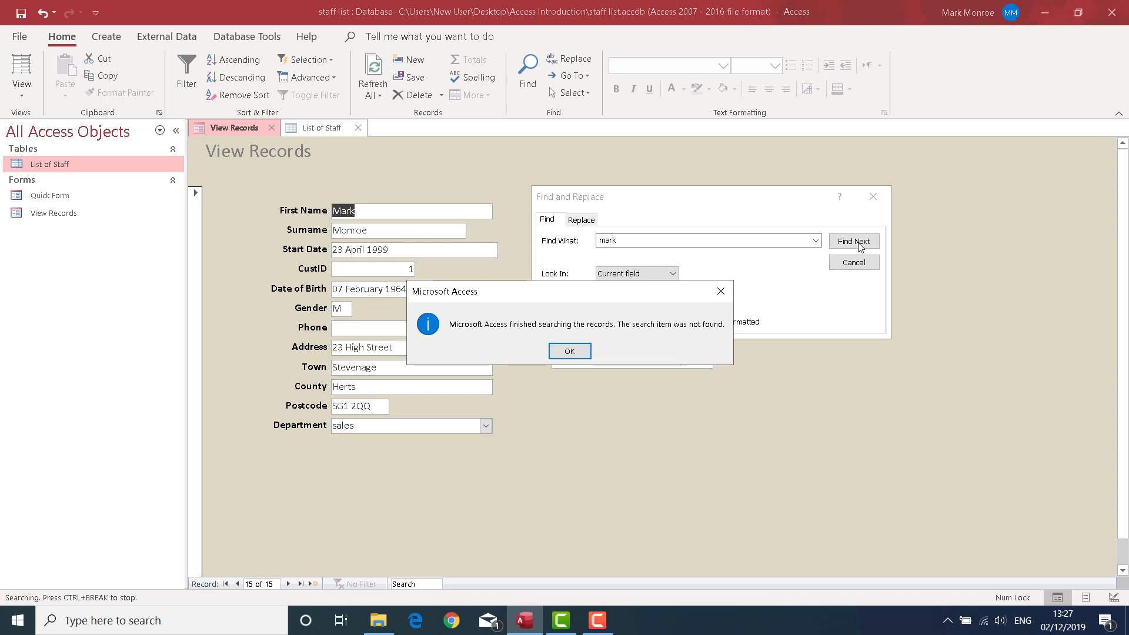
left_click(556, 353)
left_click(852, 263)
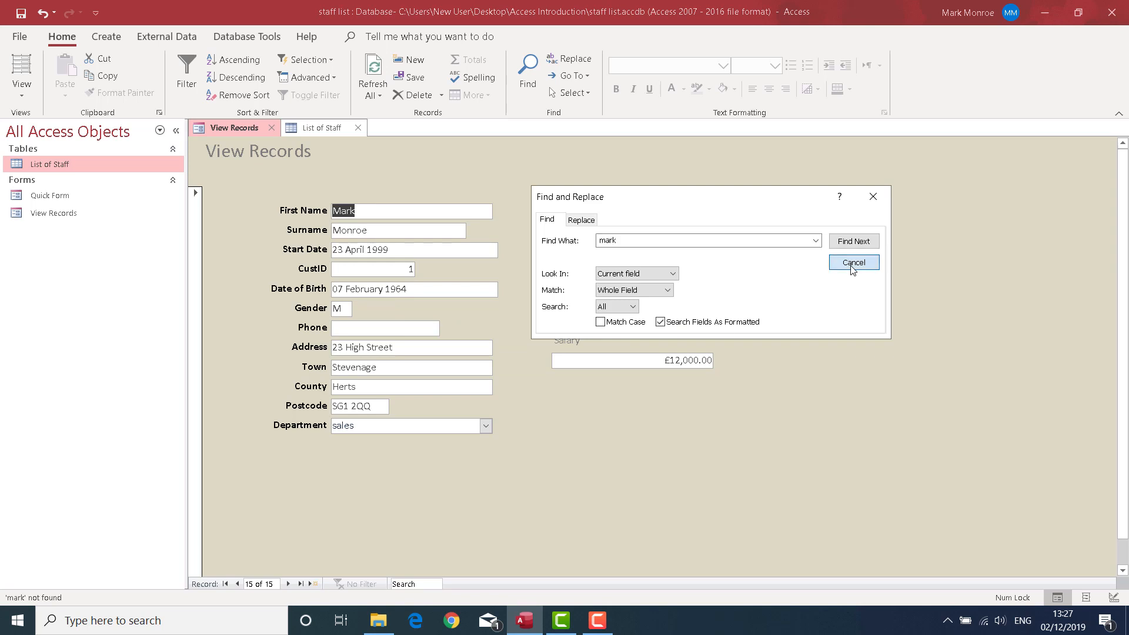